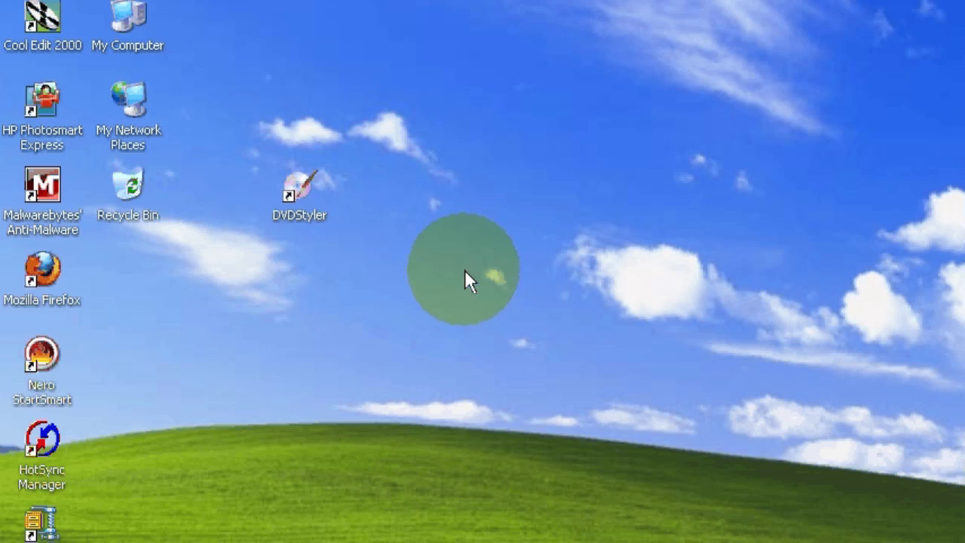
- Create a new folder named 'Vids' on the Windows XP desktop
right_click(289, 275)
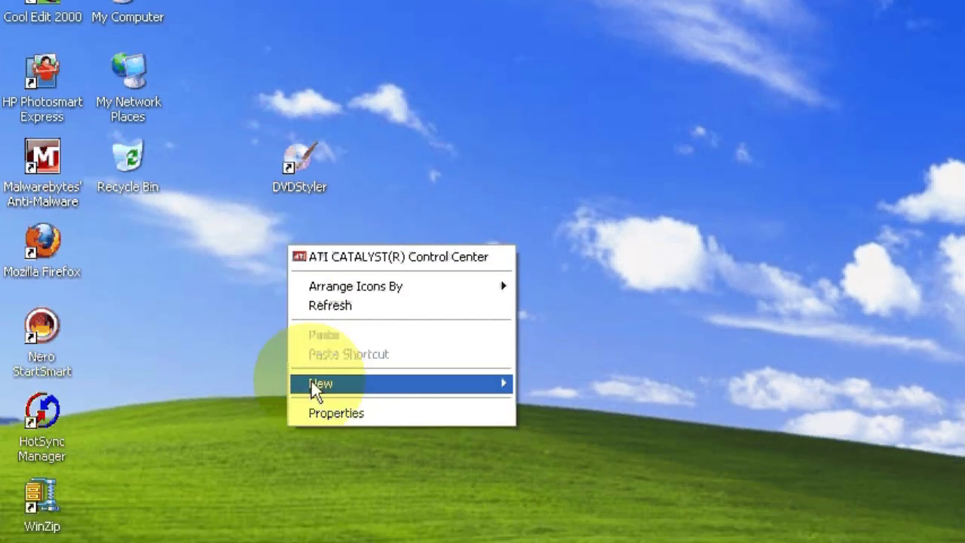
mouse_move(315, 386)
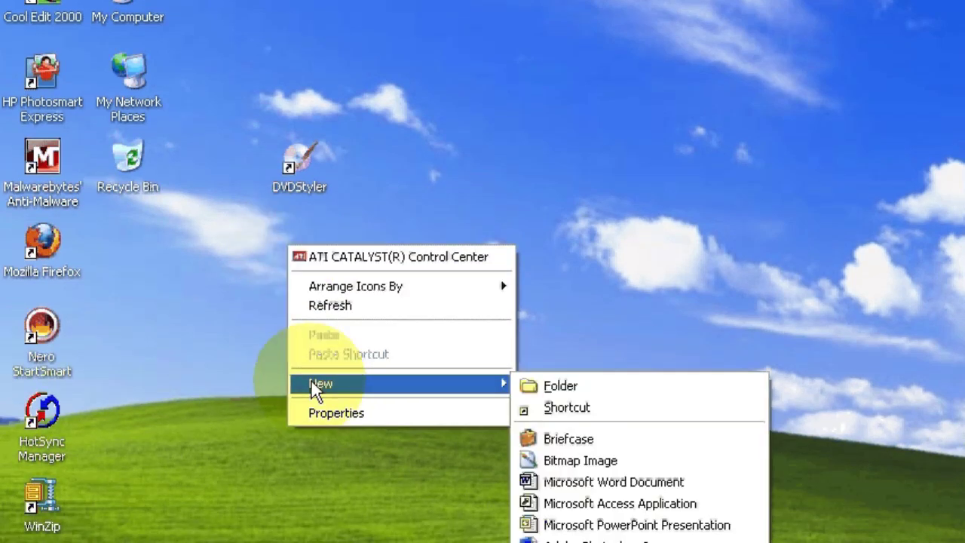
left_click(575, 388)
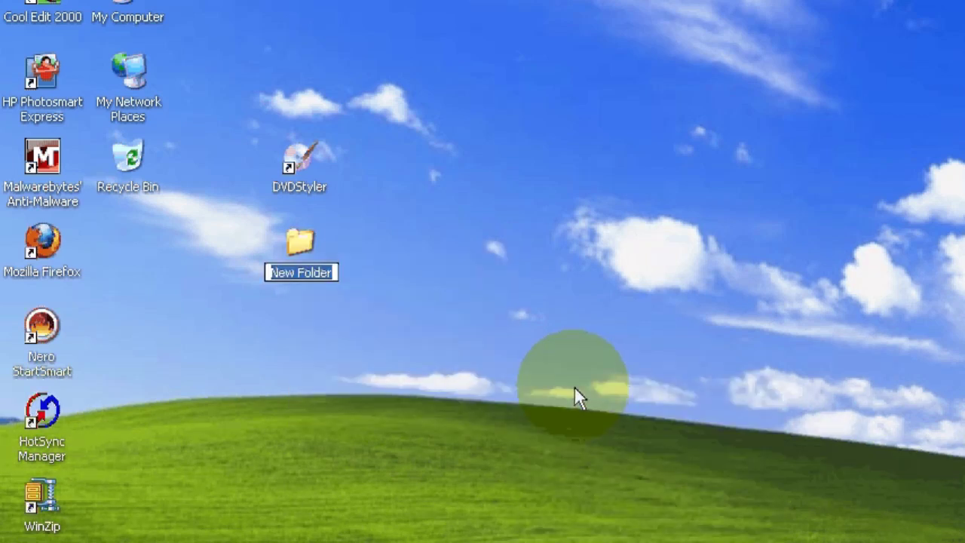
type("Vids")
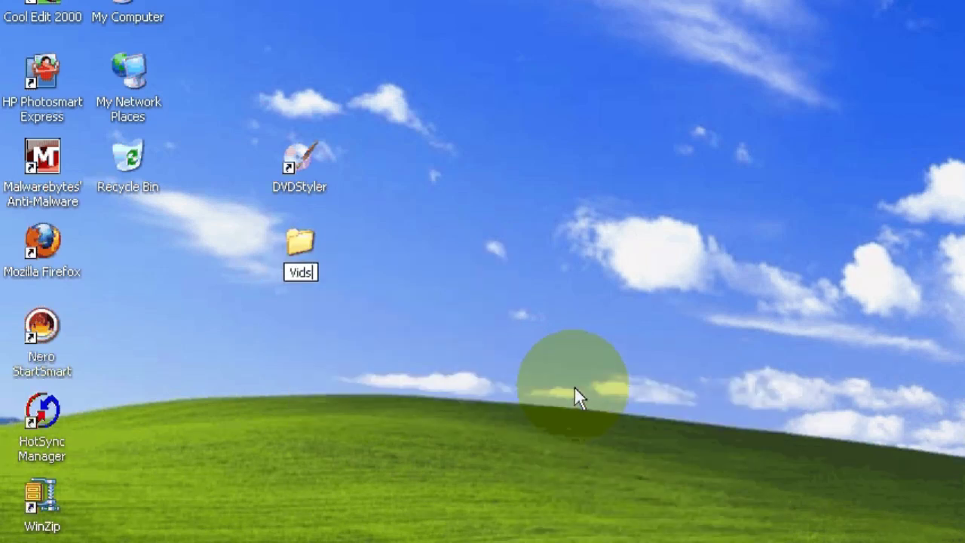
key("Return")
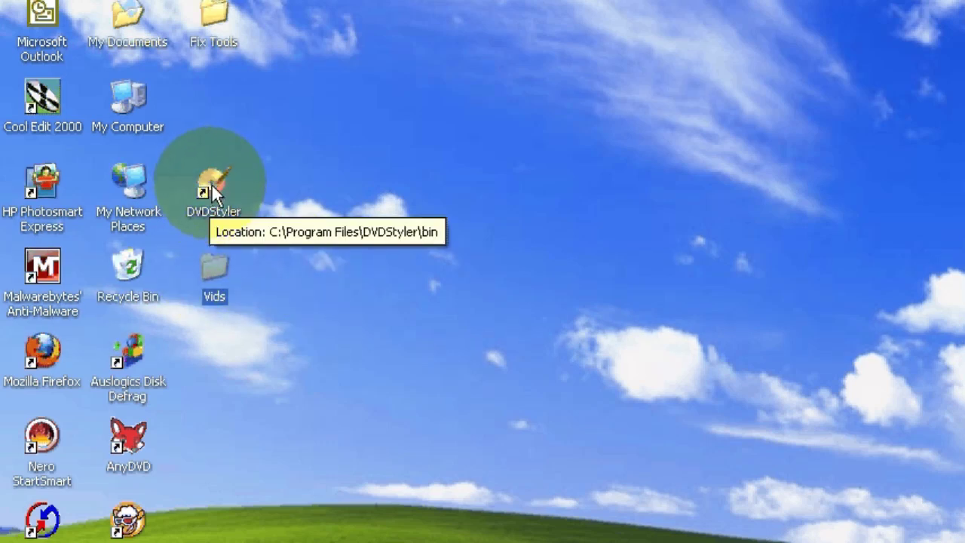
- Launch DVDStyler and start a new 4.7 GB NTSC 720x480 DVD project
double_click(212, 184)
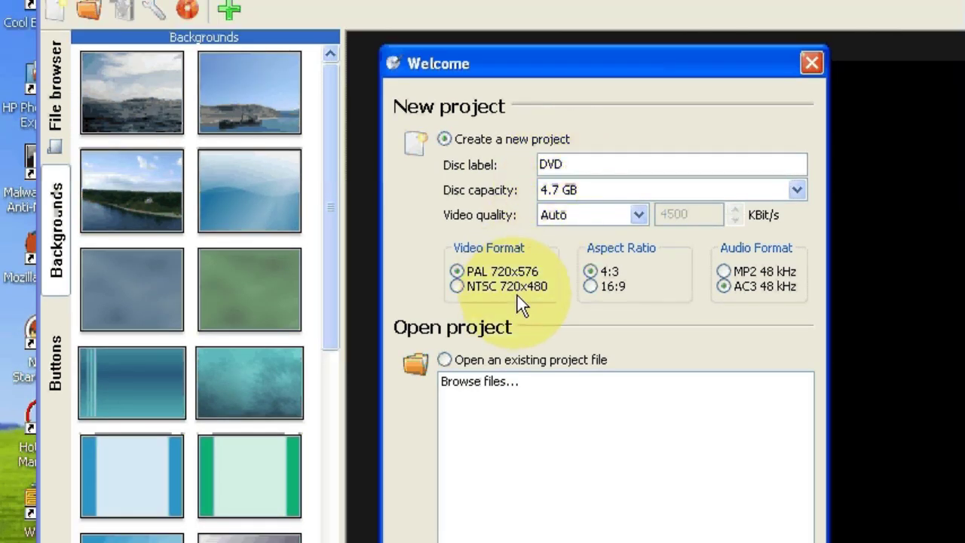
left_click(457, 286)
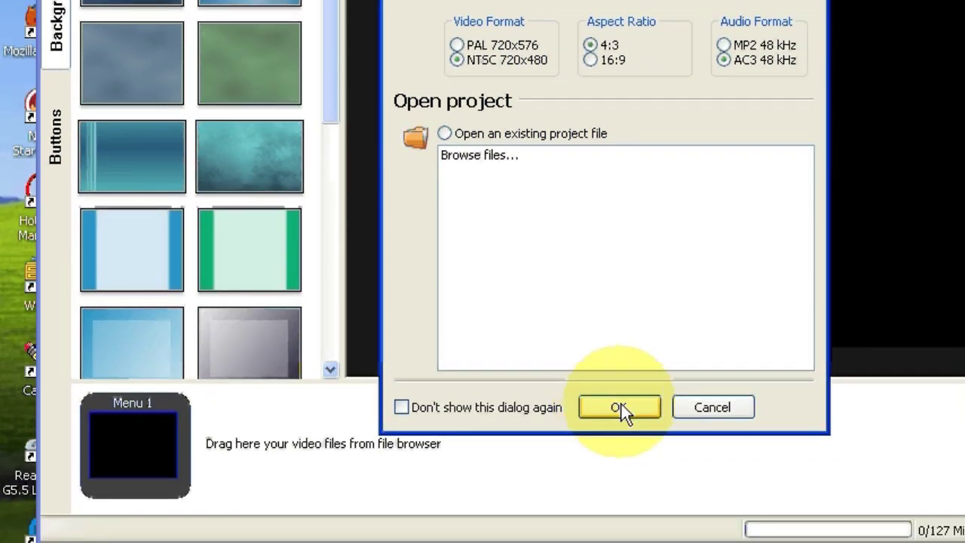
left_click(620, 490)
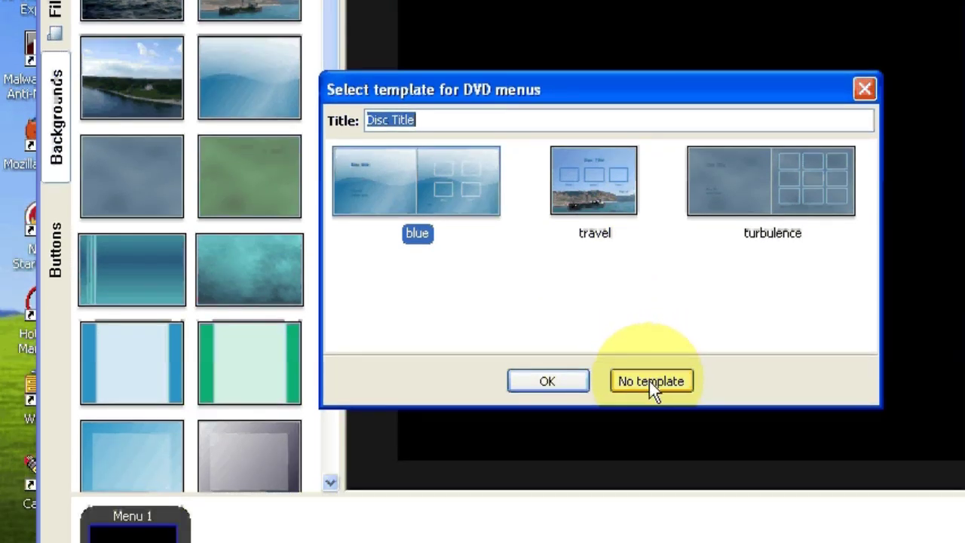
- Skip the menu templates with No template, leaving a blank Menu 1
left_click(649, 381)
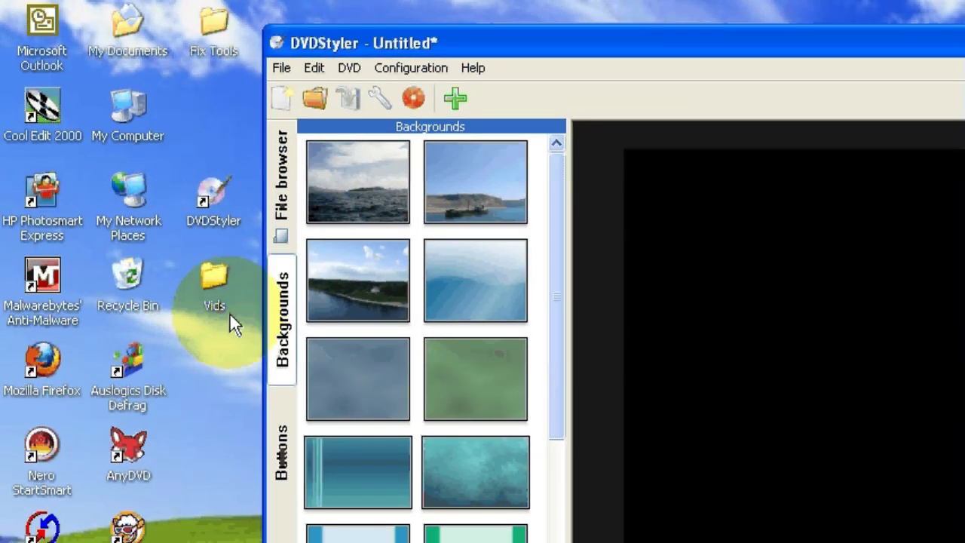
- Add the first three Vids videos, starting with Fawn Born, as Titles 1–3
double_click(212, 273)
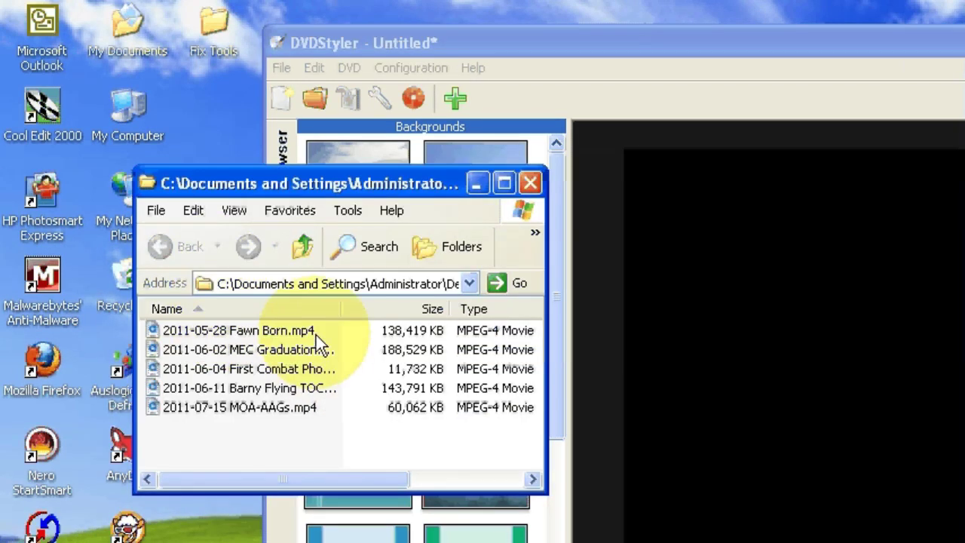
left_click(297, 330)
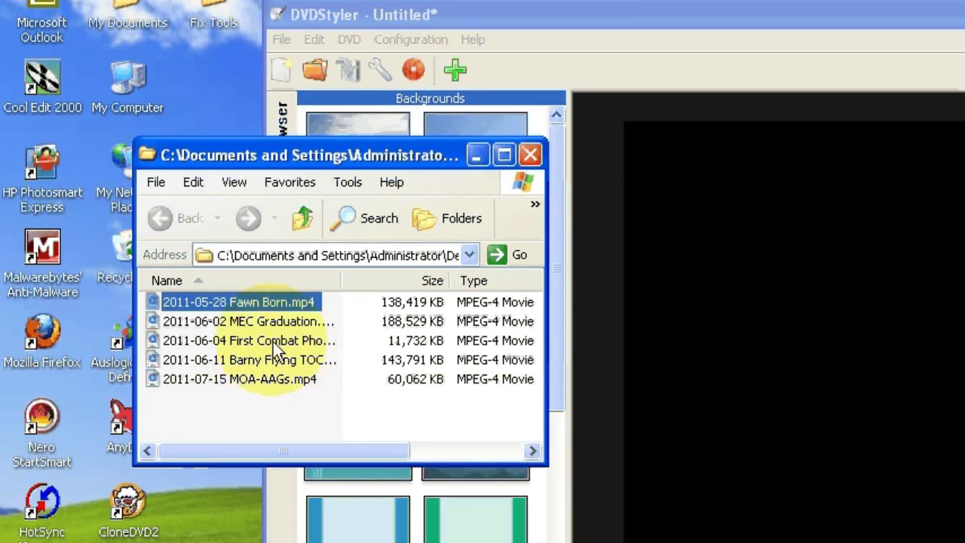
left_click(273, 342, "shift")
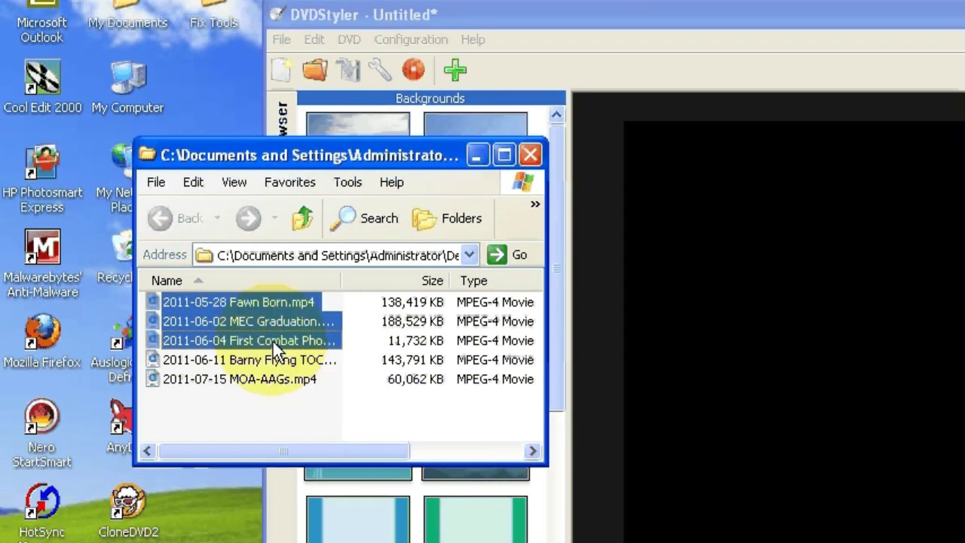
left_click(240, 318)
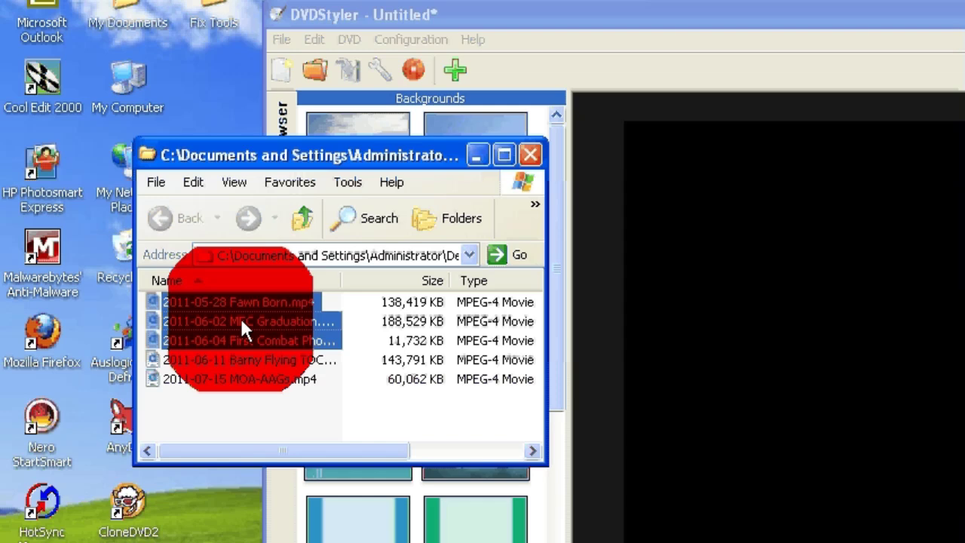
left_click_drag(240, 316, 482, 480)
left_click_drag(482, 395, 764, 542)
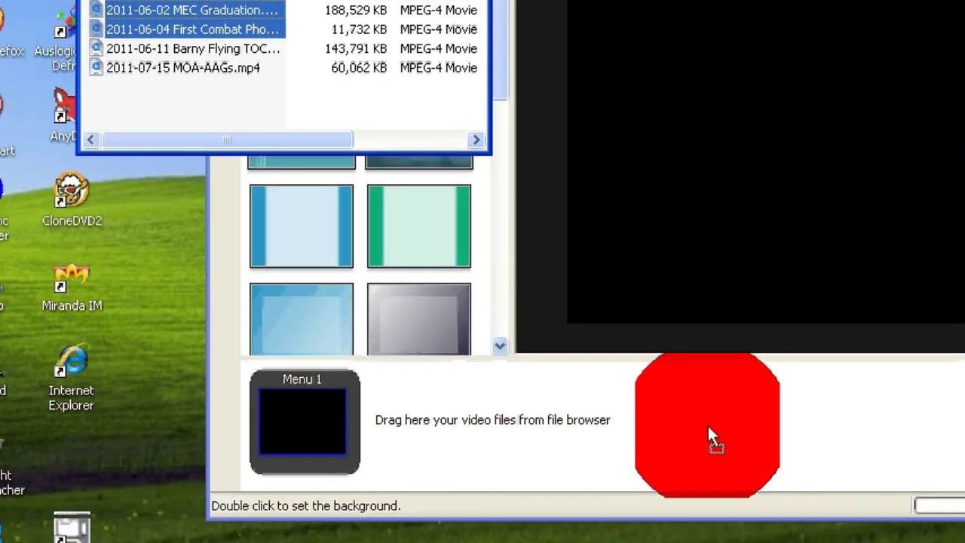
left_click_drag(709, 428, 713, 426)
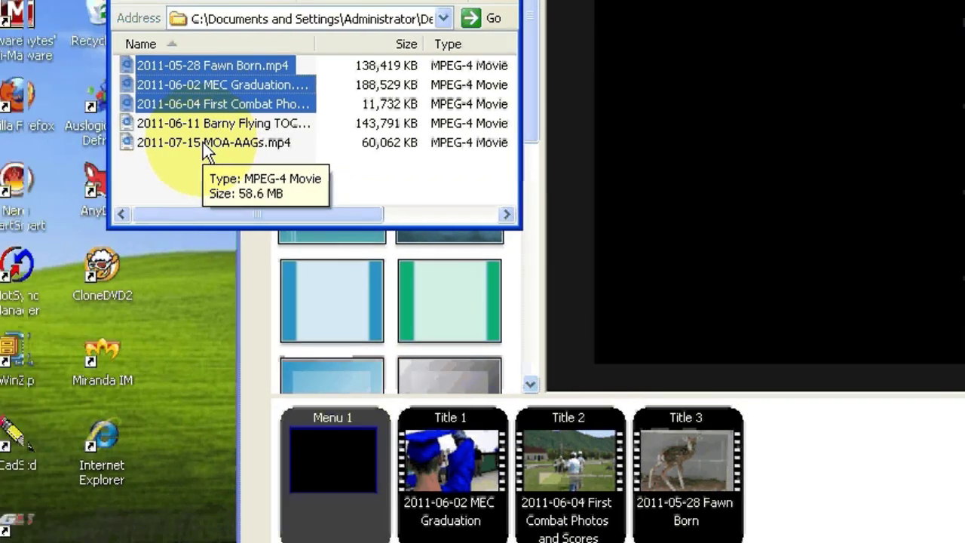
- Add MOA-AAGs.mp4 as Title 4 after Title 3 and close the Vids folder
left_click_drag(11, 89, 53, 108)
left_click_drag(271, 161, 836, 475)
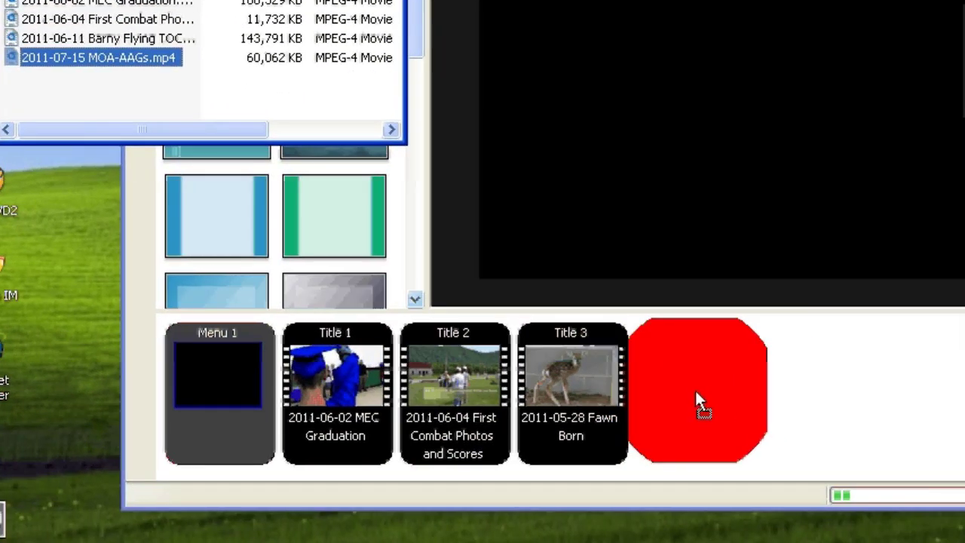
left_click_drag(695, 392, 695, 393)
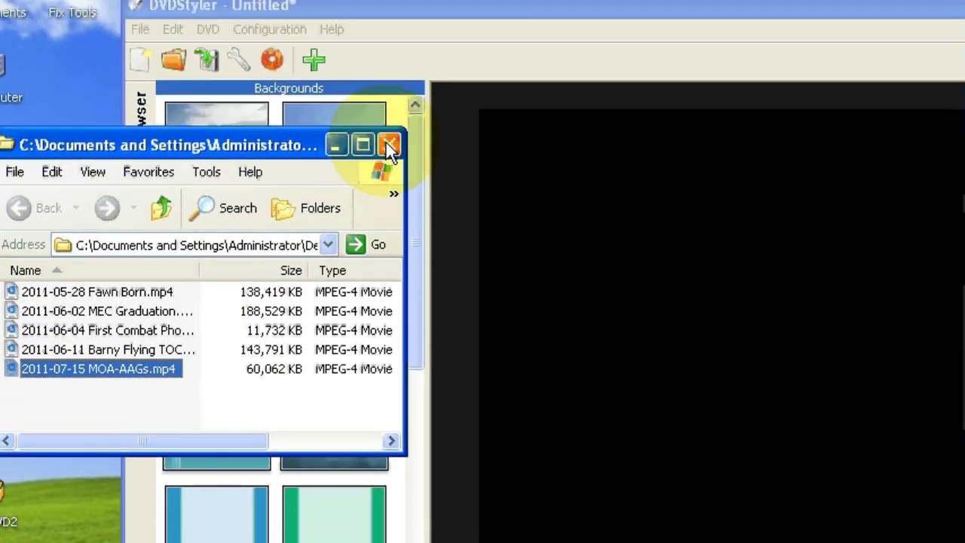
left_click(390, 147)
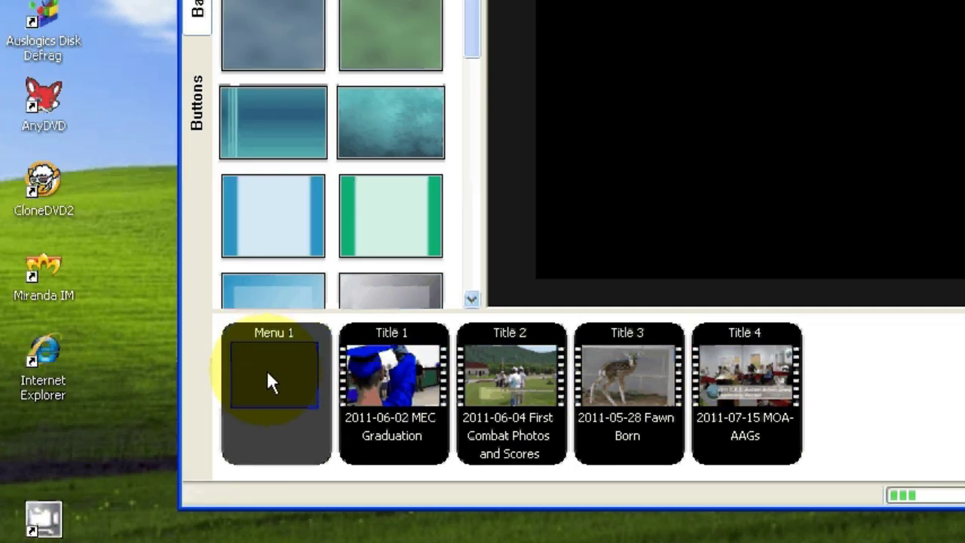
- Set Menu 1's pre command to 'jump title 1;' in its properties
right_click(266, 369)
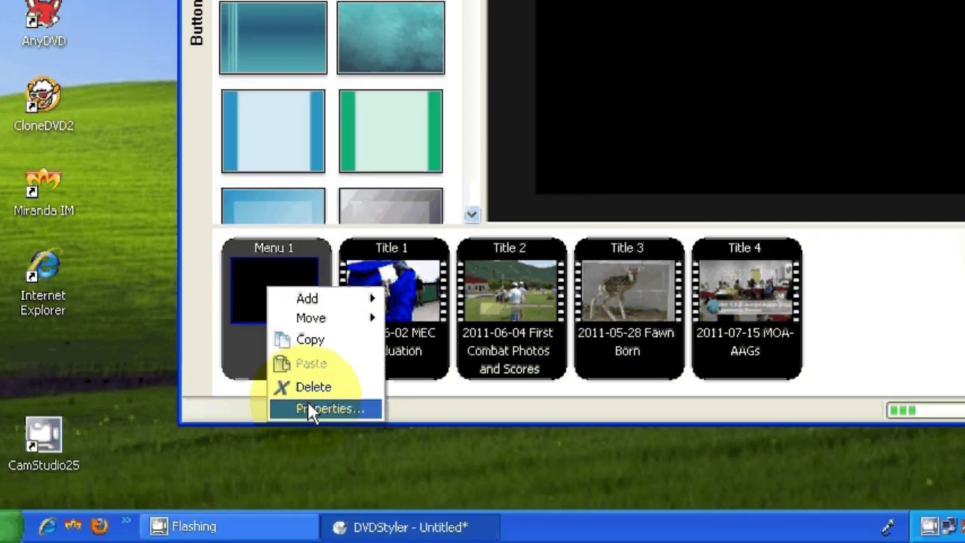
left_click(309, 403)
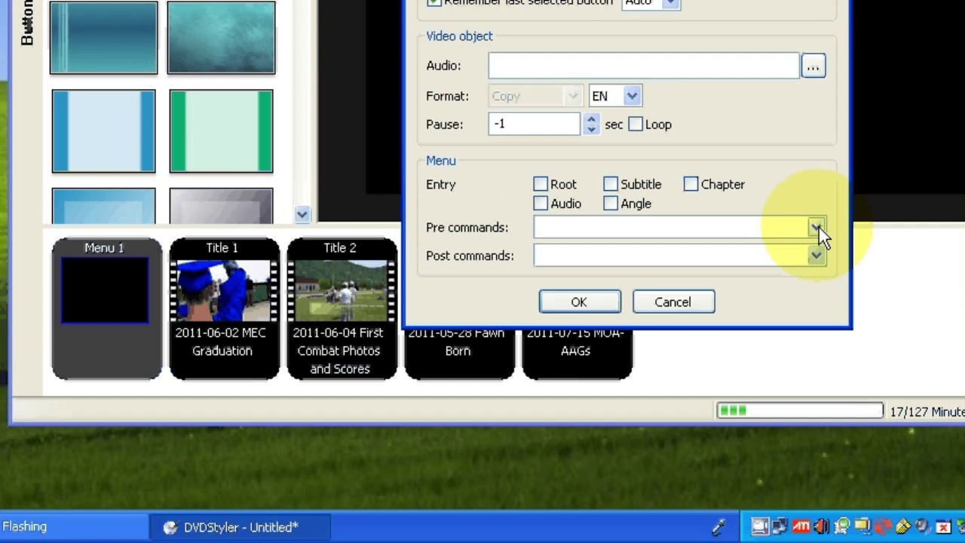
left_click(818, 228)
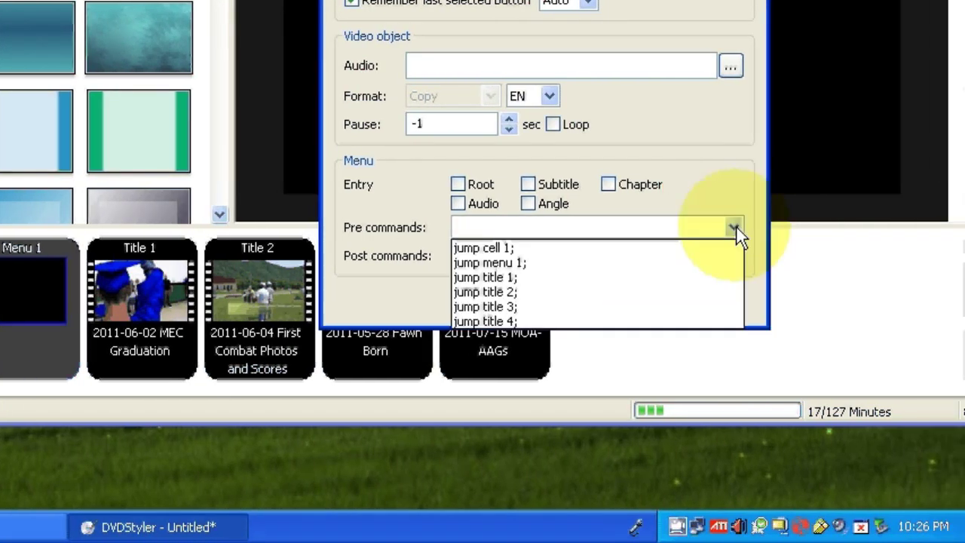
left_click(494, 276)
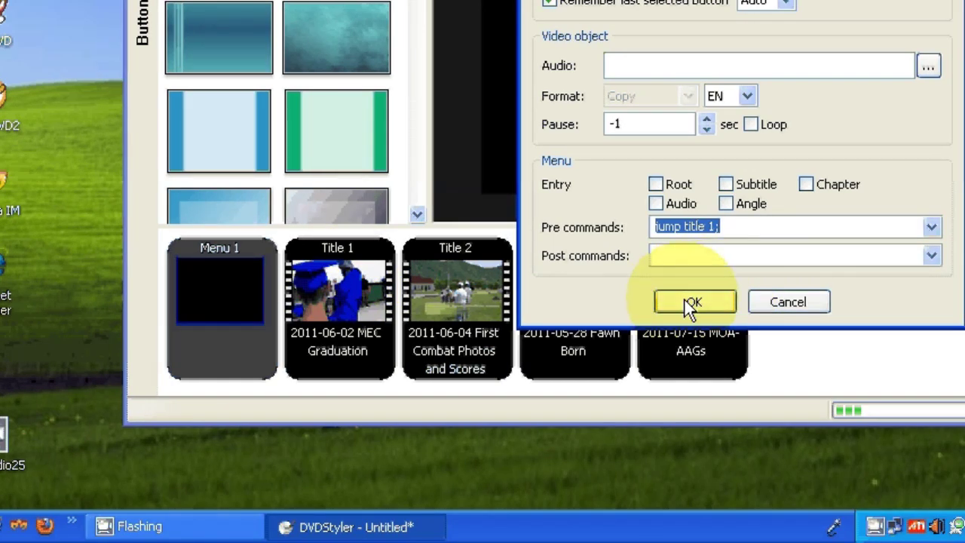
left_click(685, 298)
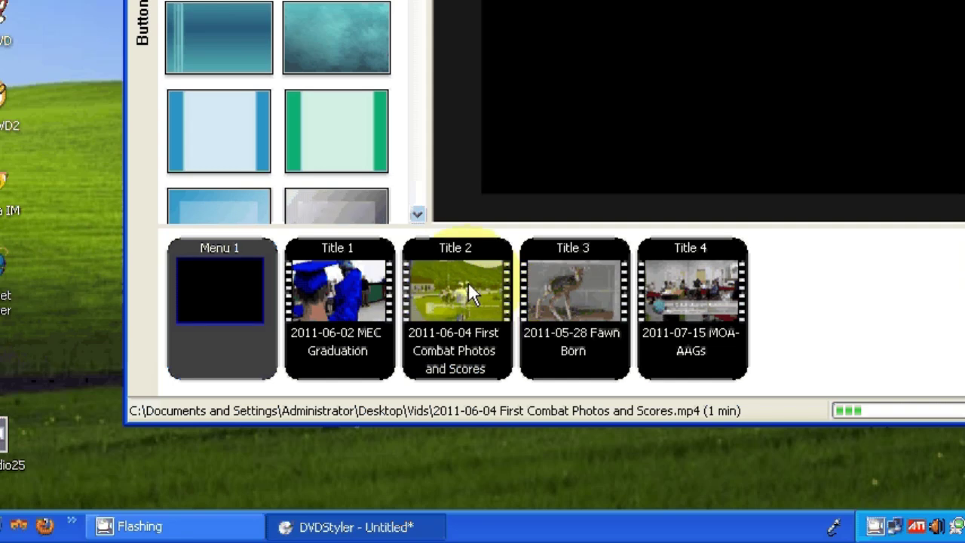
- Set Title 1's post command to 'jump title 2;' in its properties
right_click(347, 282)
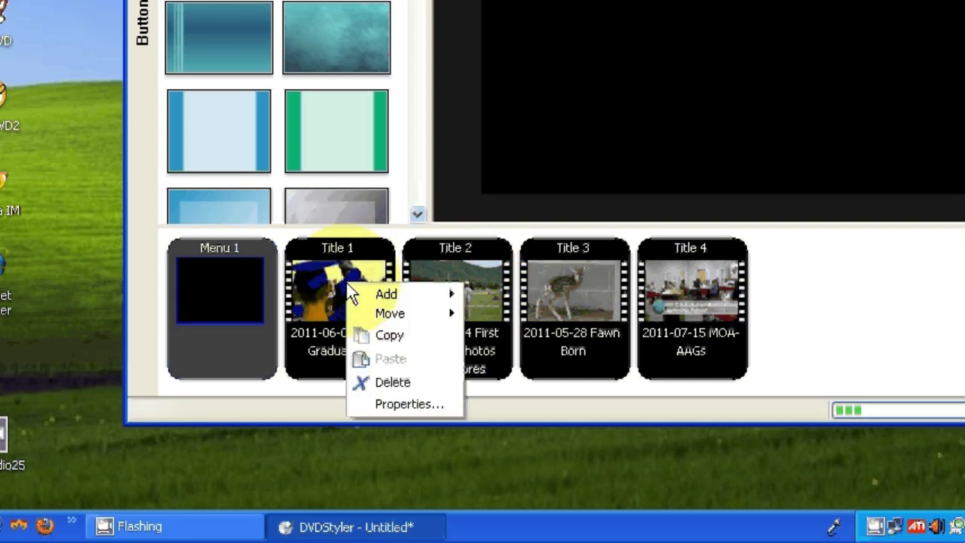
left_click(393, 405)
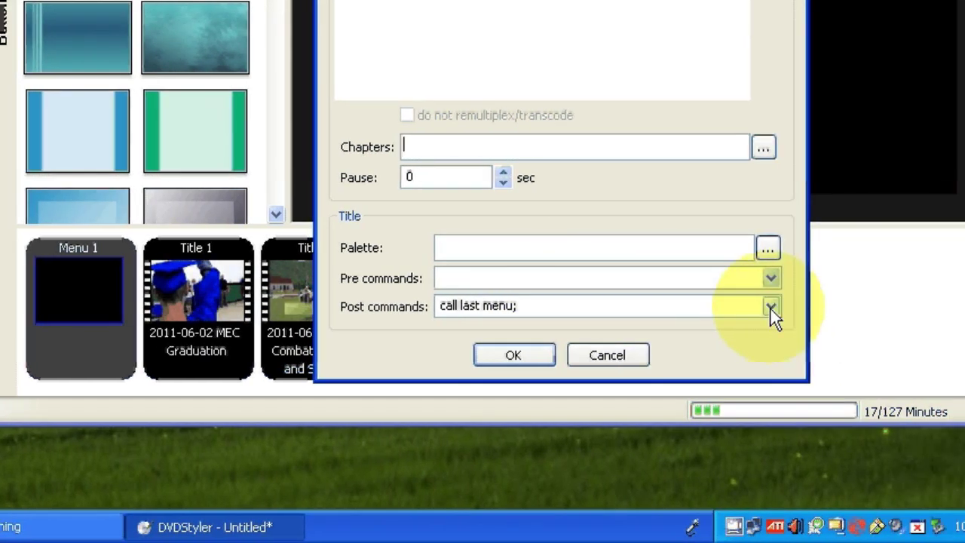
left_click(770, 307)
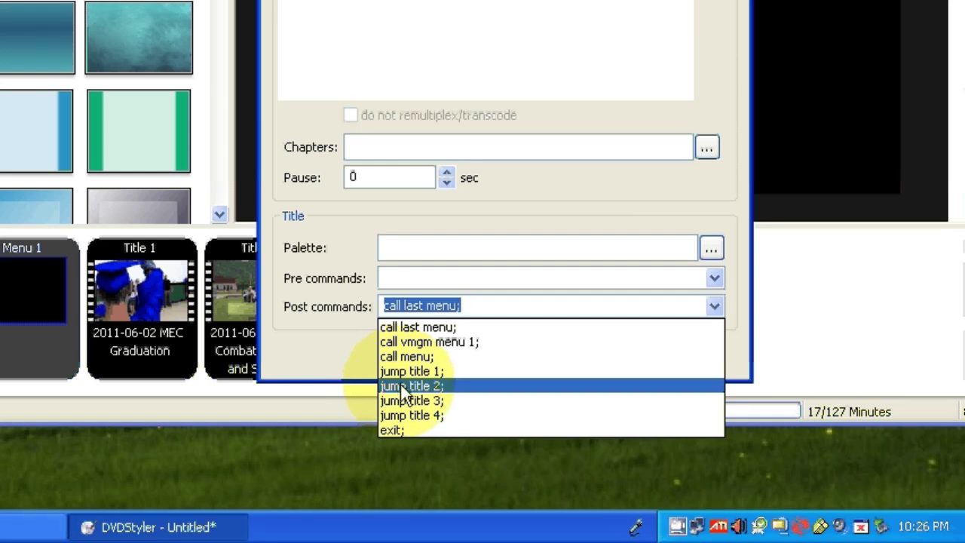
left_click(400, 385)
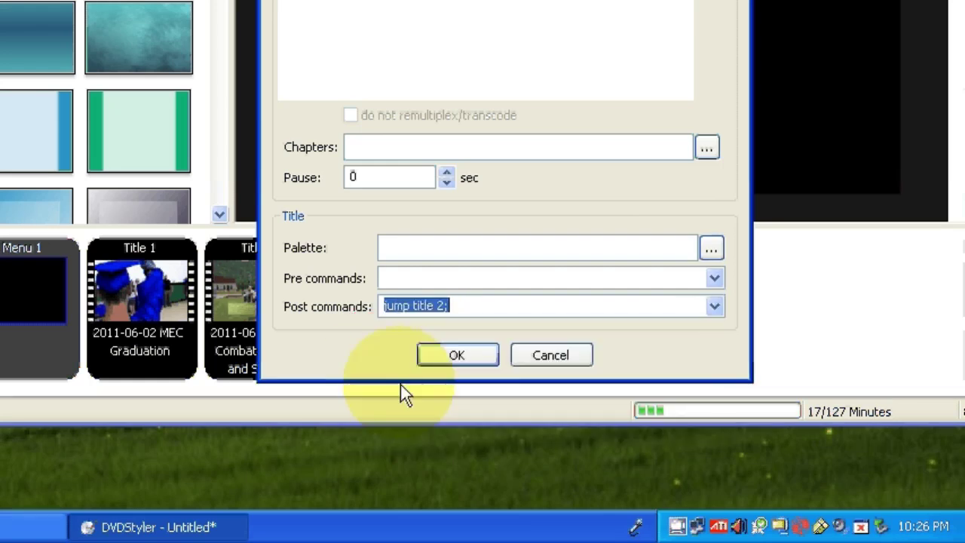
left_click(456, 354)
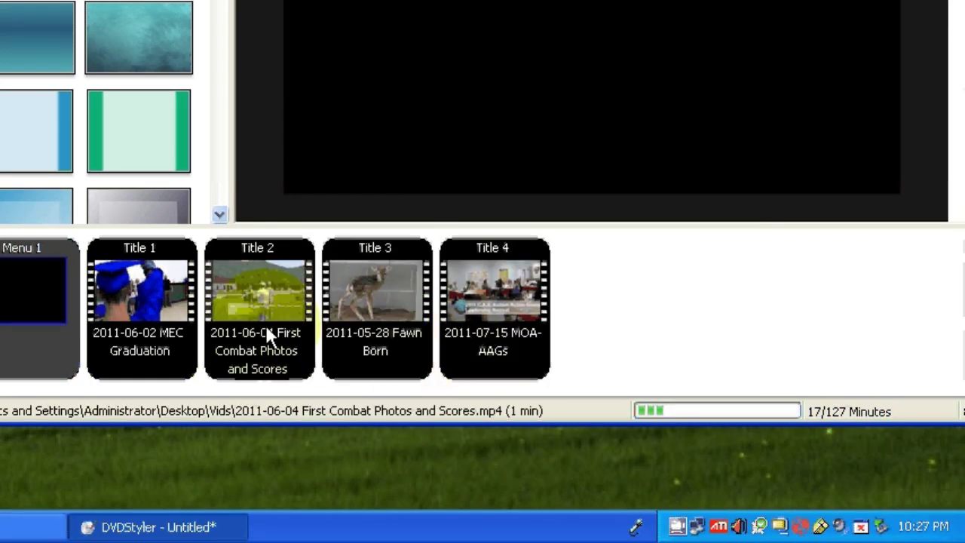
- Set Title 2's post command to 'jump title 3;'
right_click(255, 289)
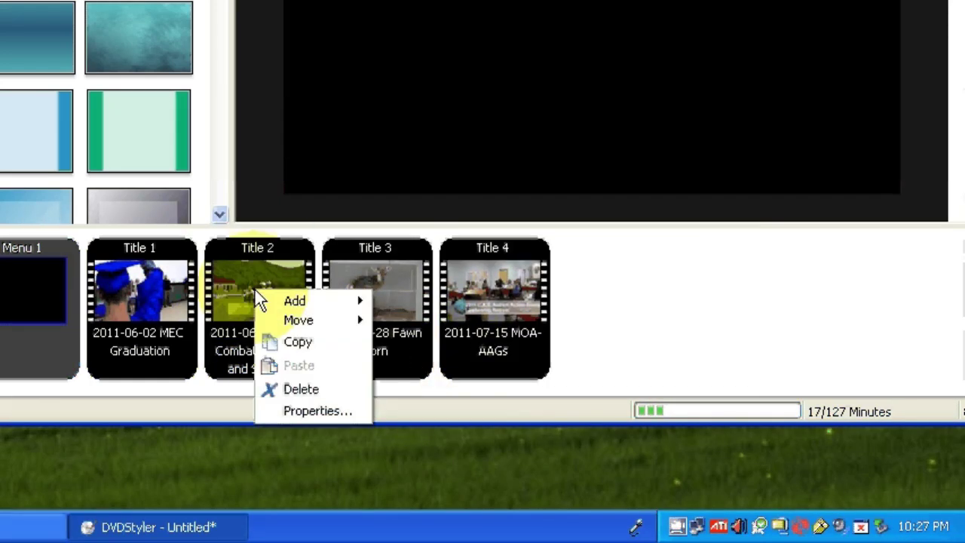
left_click(297, 413)
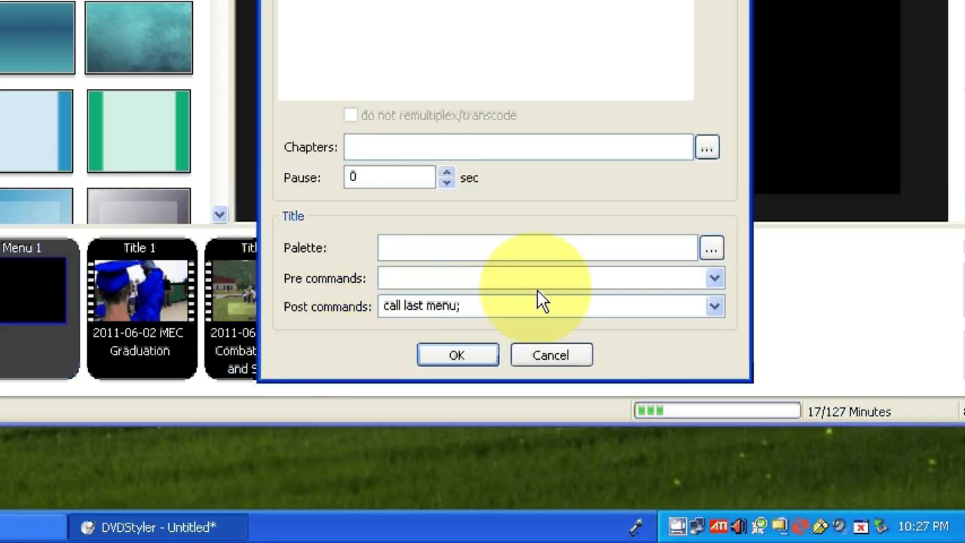
left_click(715, 308)
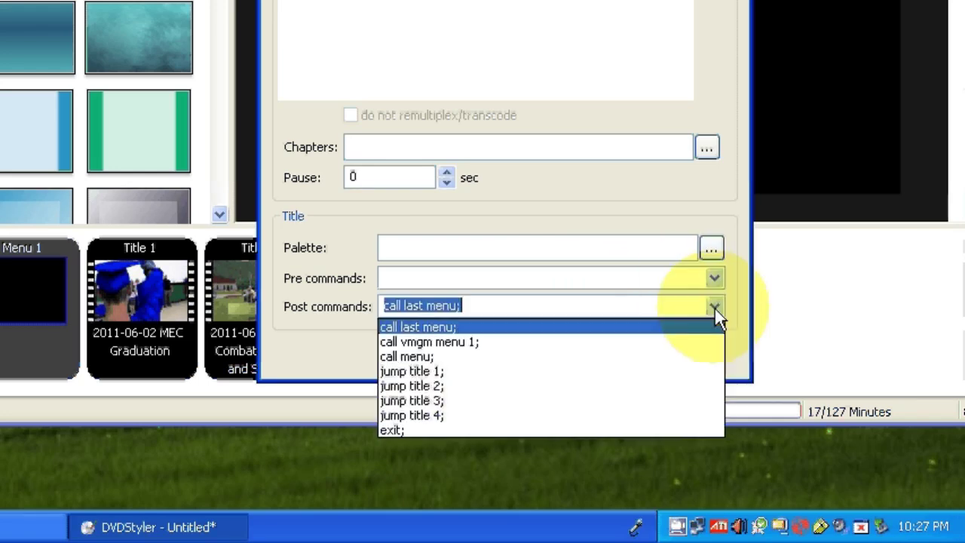
left_click(423, 399)
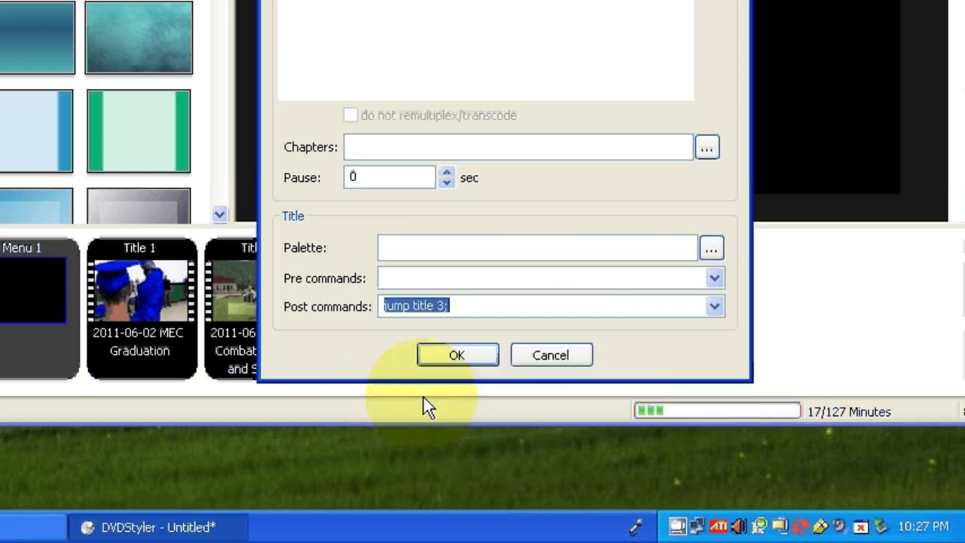
left_click(450, 356)
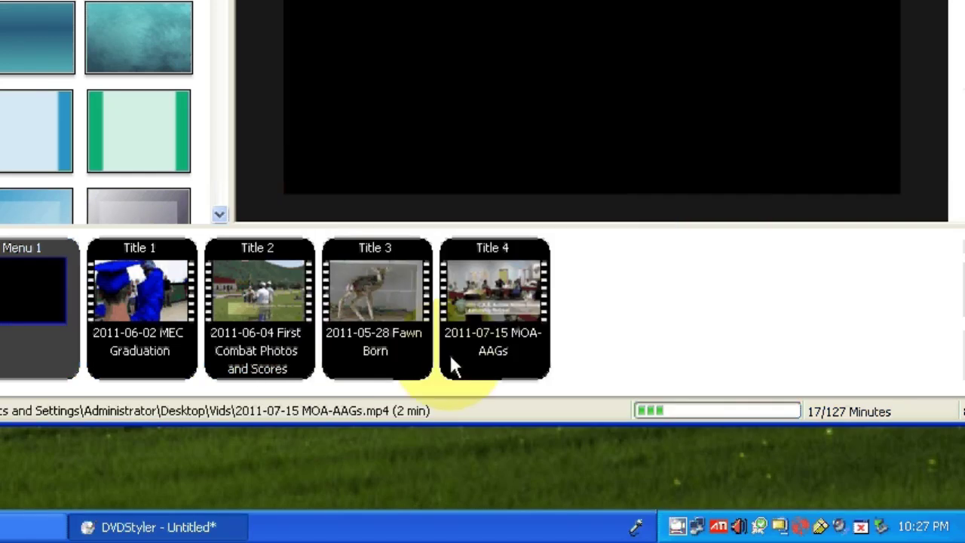
- Set Title 3's post command to 'jump title 4;'
right_click(371, 282)
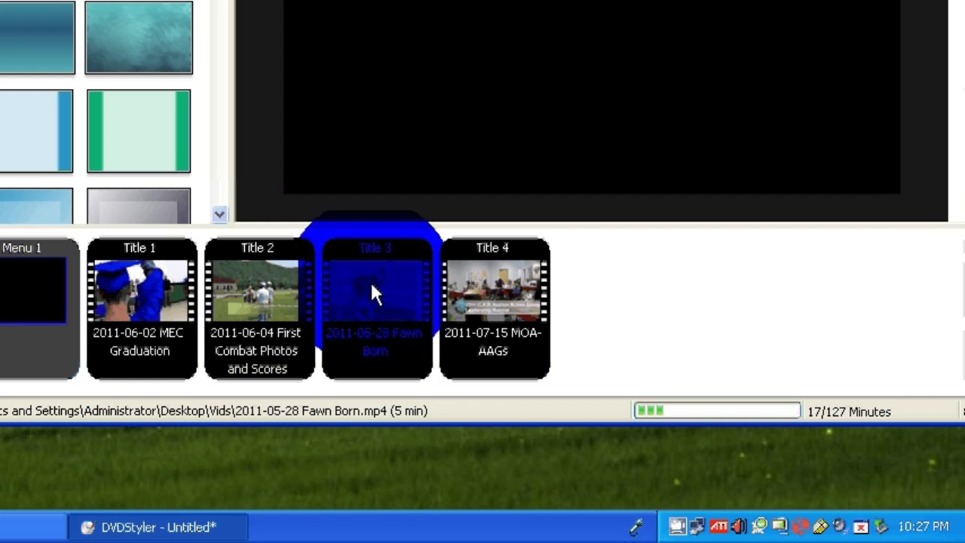
left_click(418, 401)
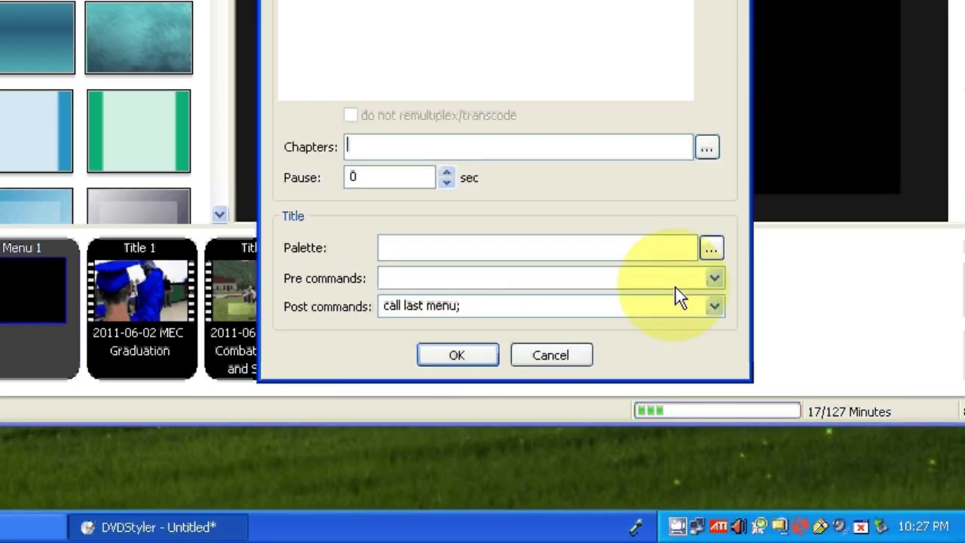
left_click(714, 305)
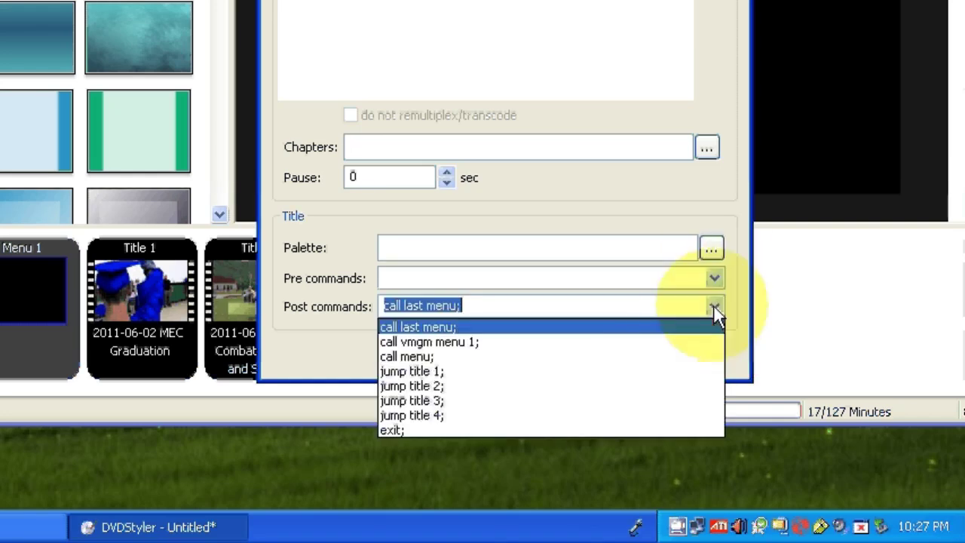
left_click(437, 415)
left_click(455, 355)
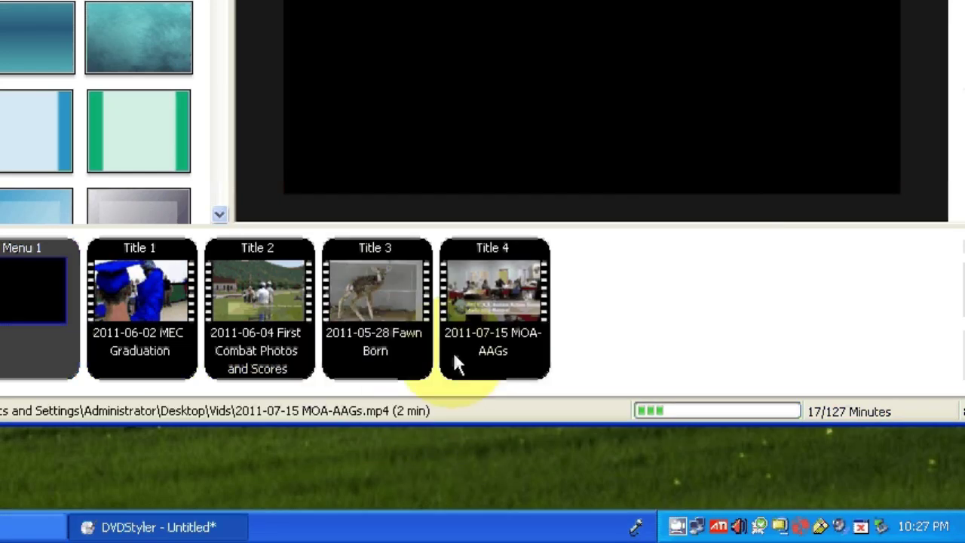
right_click(498, 283)
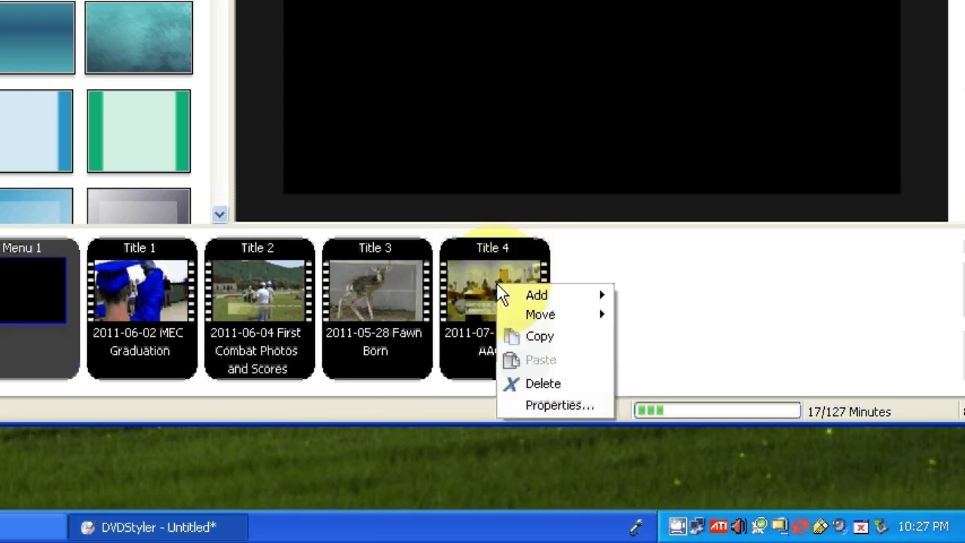
left_click(533, 403)
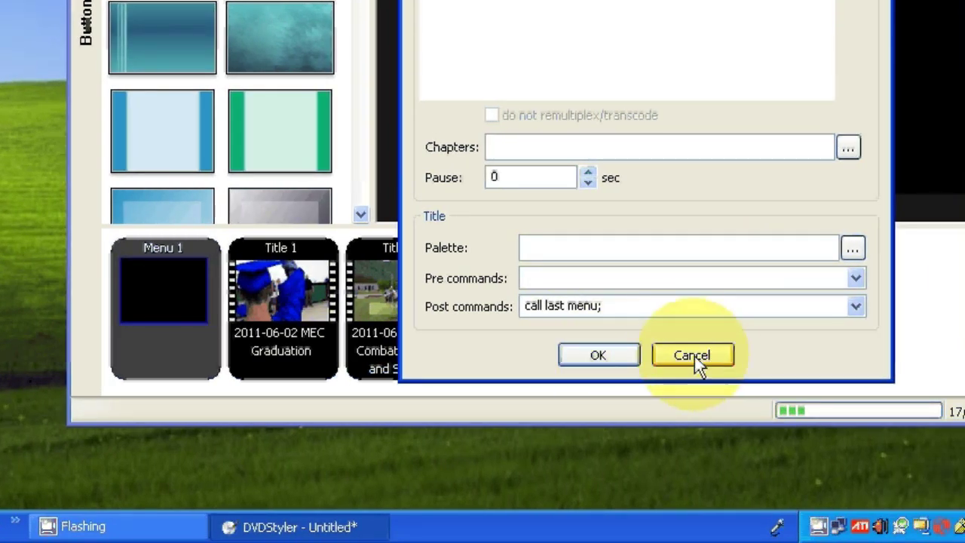
left_click(693, 356)
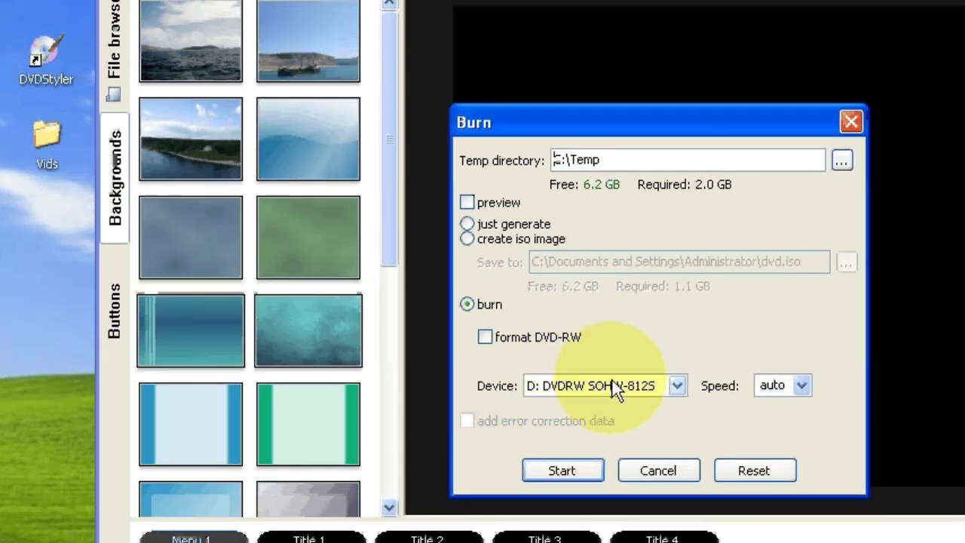
- Burn the project to the DVD-RW in D:, formatting the disc first
left_click(484, 337)
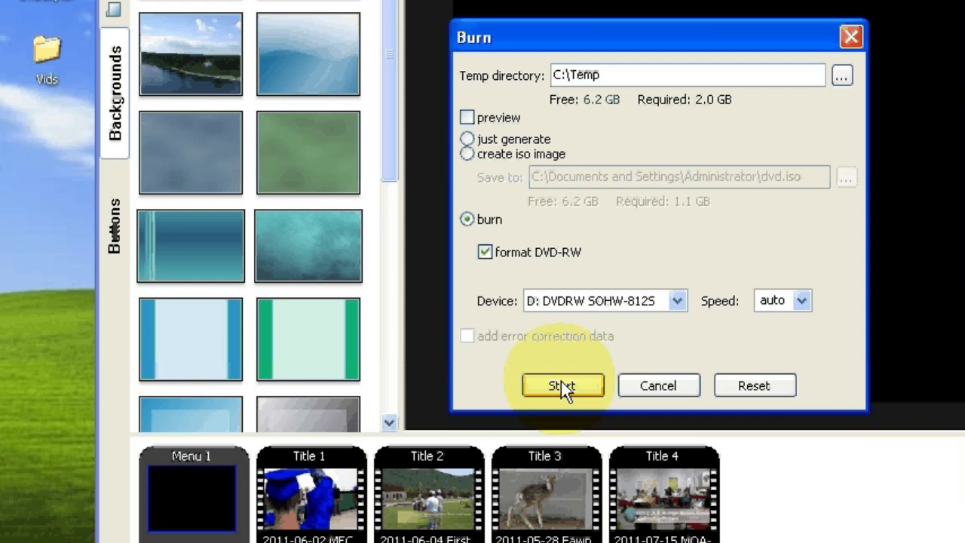
left_click(561, 385)
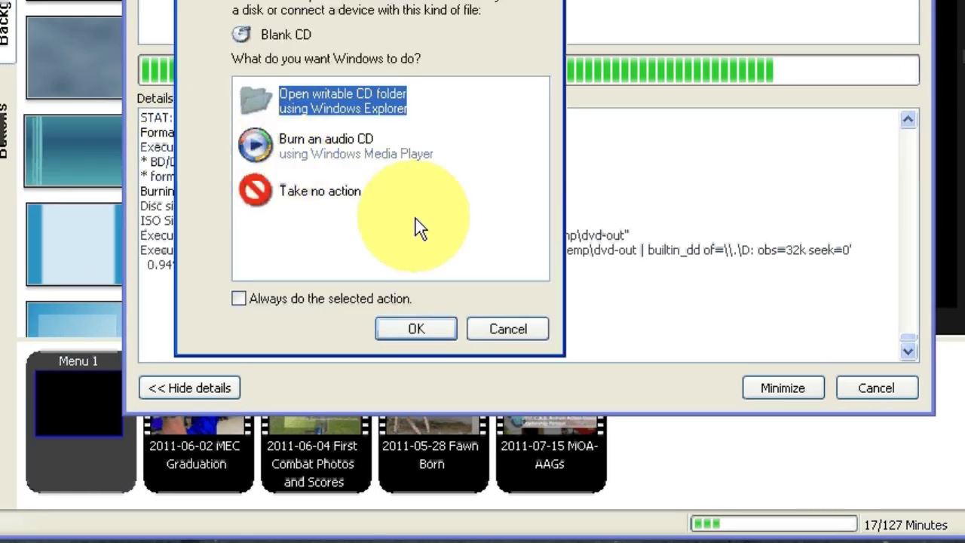
- Dismiss the blank-disc prompt, let the burn reach 'Burning was successful.', and pause recording
key("Escape")
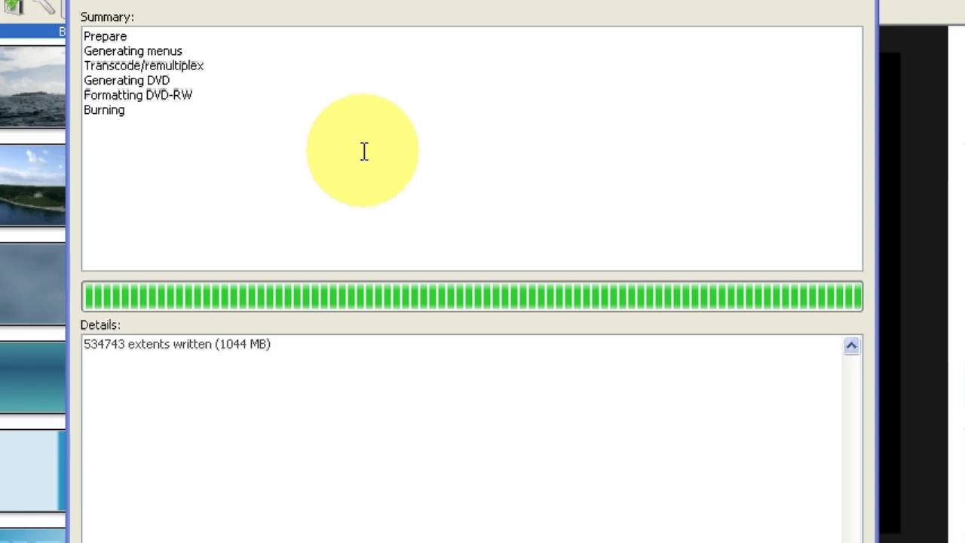
right_click(699, 526)
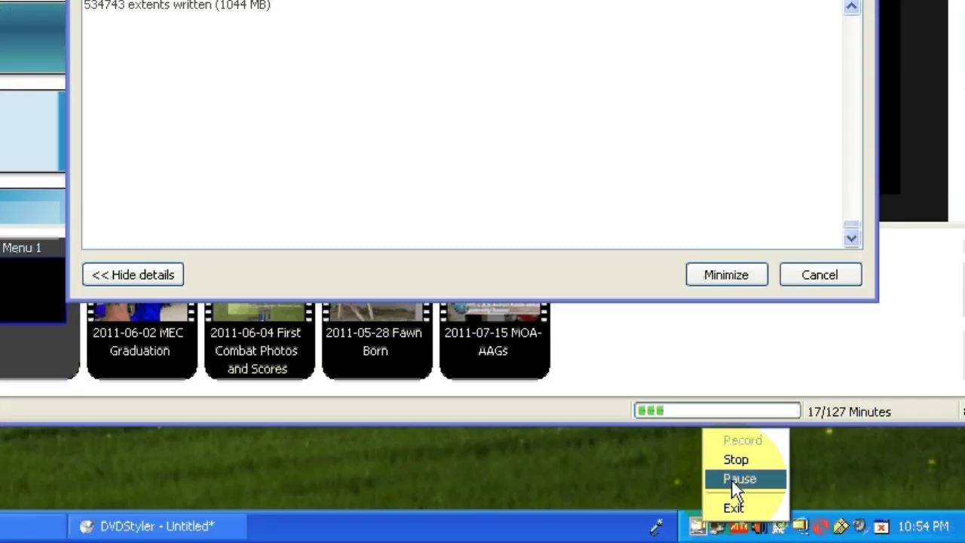
left_click(731, 477)
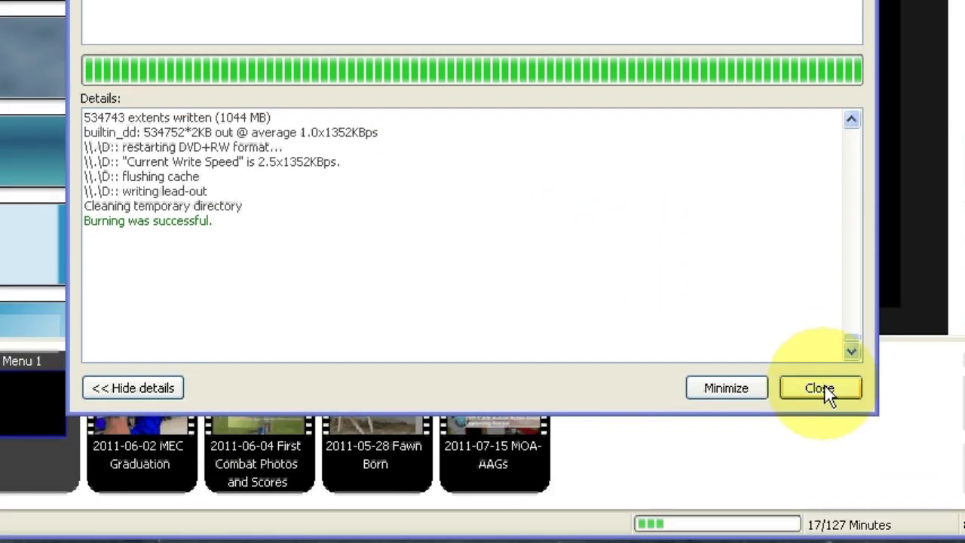
- Close the burn window and quit DVDStyler without saving the project
left_click(823, 386)
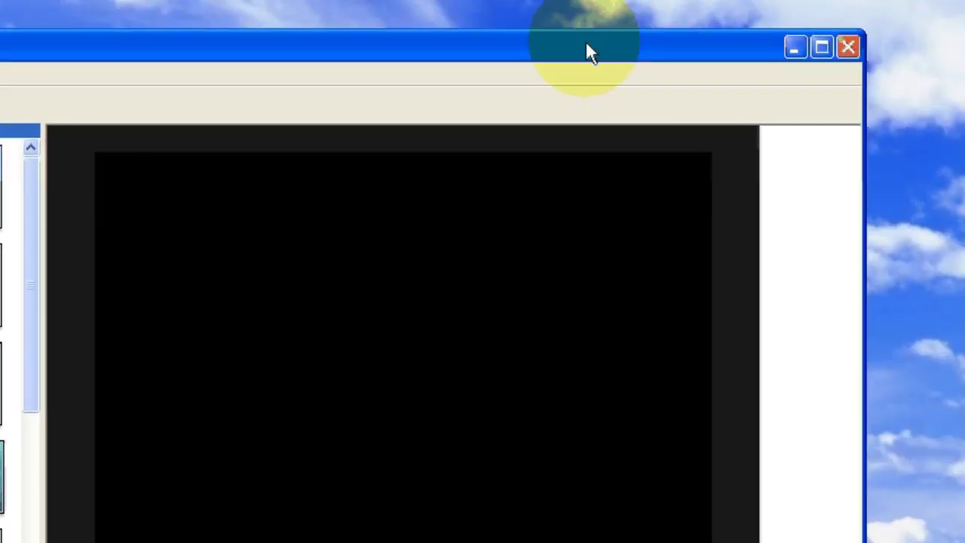
left_click(850, 47)
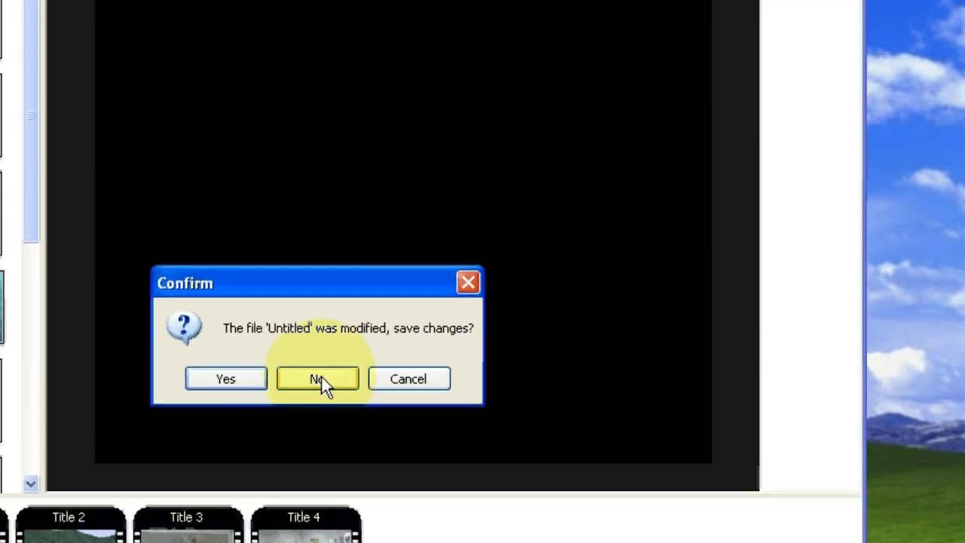
left_click(321, 376)
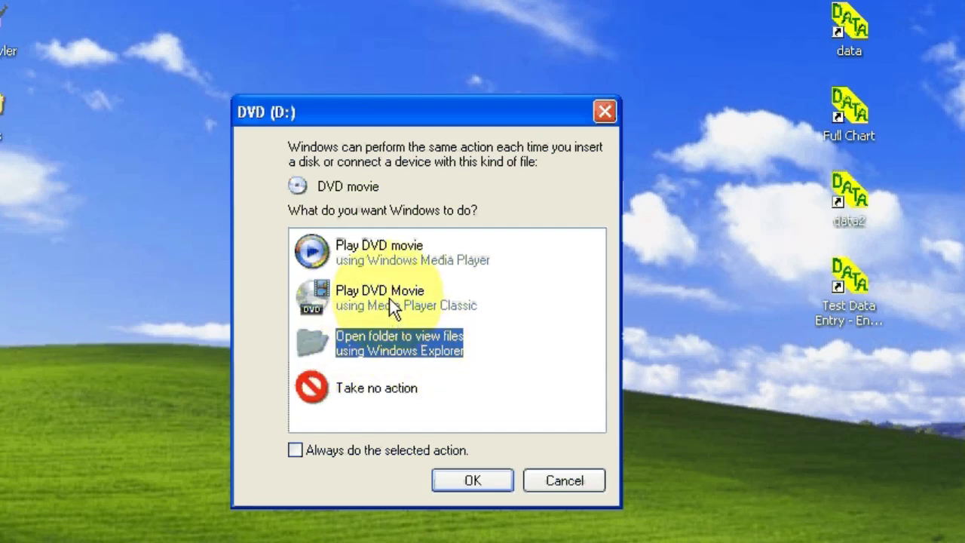
- From the DVD (D:) AutoPlay prompt, play the DVD movie using Windows Media Player
left_click(385, 244)
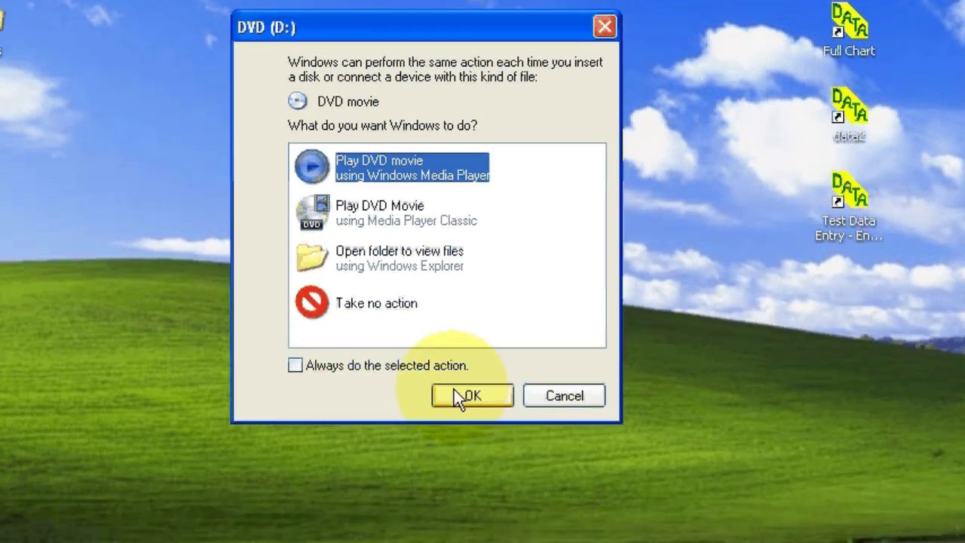
left_click(454, 476)
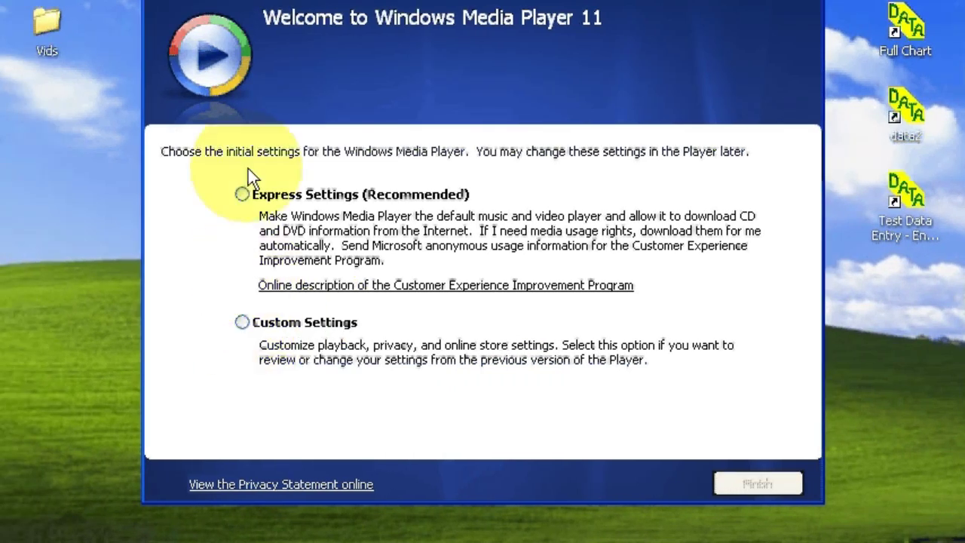
- Finish Media Player setup with Express Settings, exit full screen, confirm Titles 1–4, then close the player
left_click(186, 195)
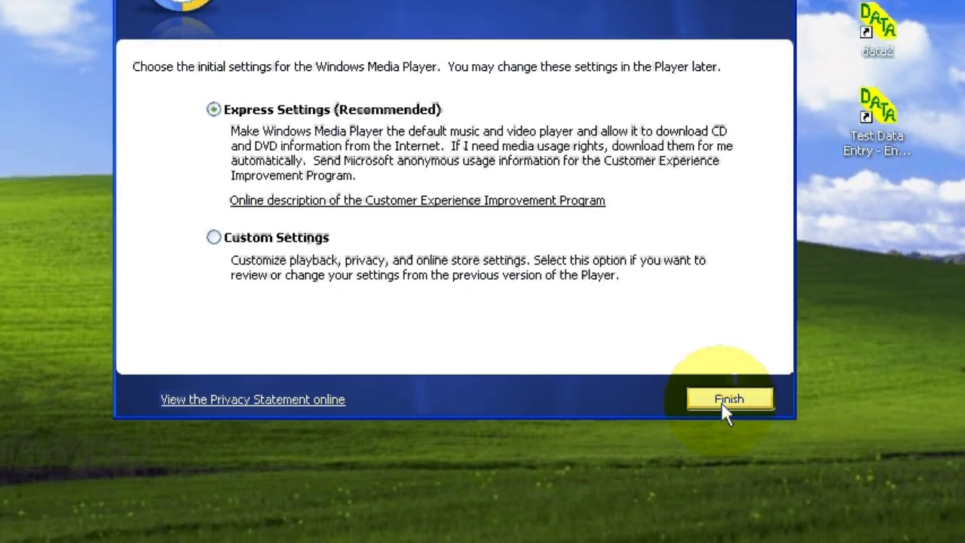
left_click(751, 486)
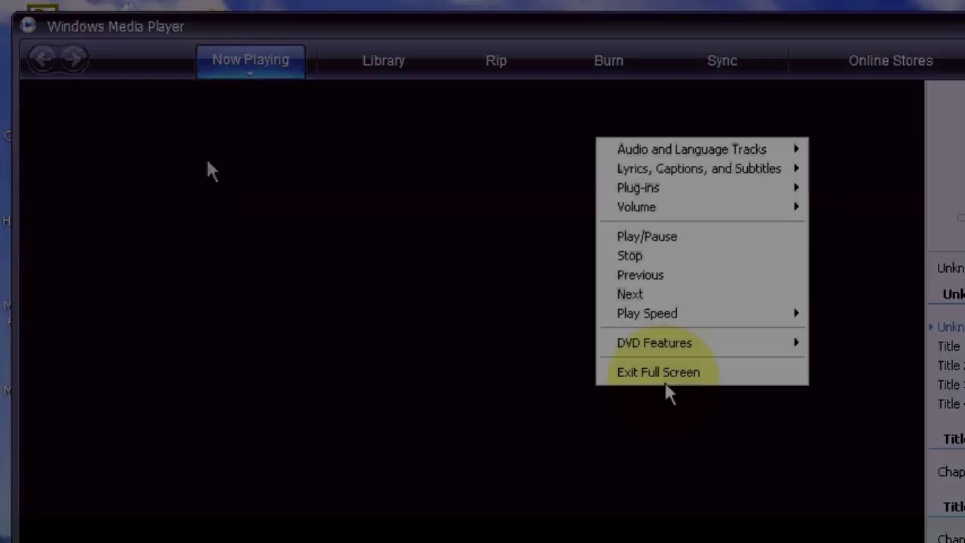
left_click(665, 371)
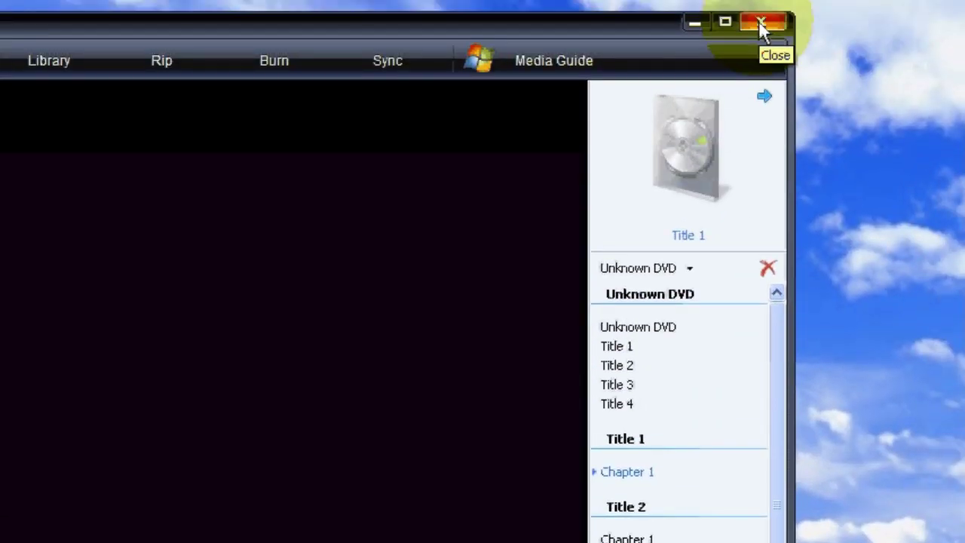
left_click(760, 27)
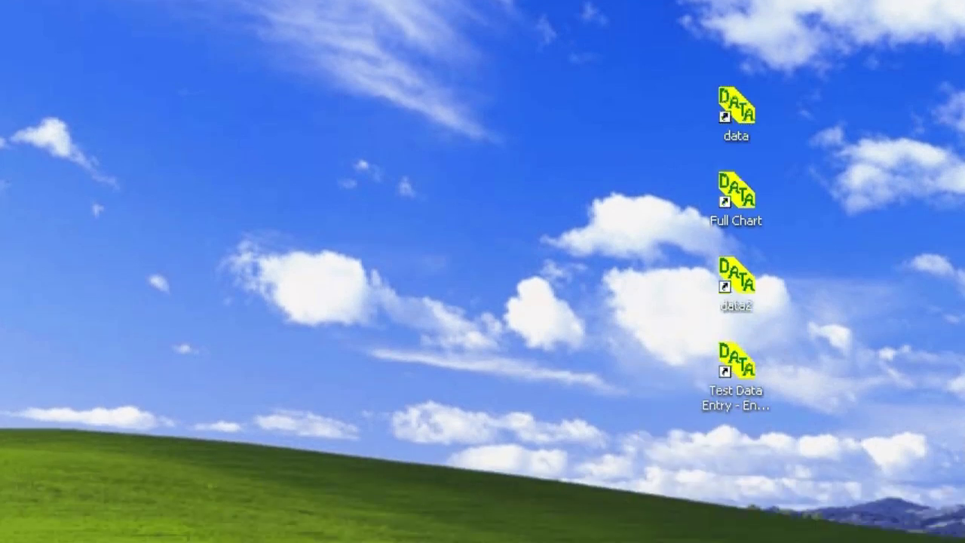